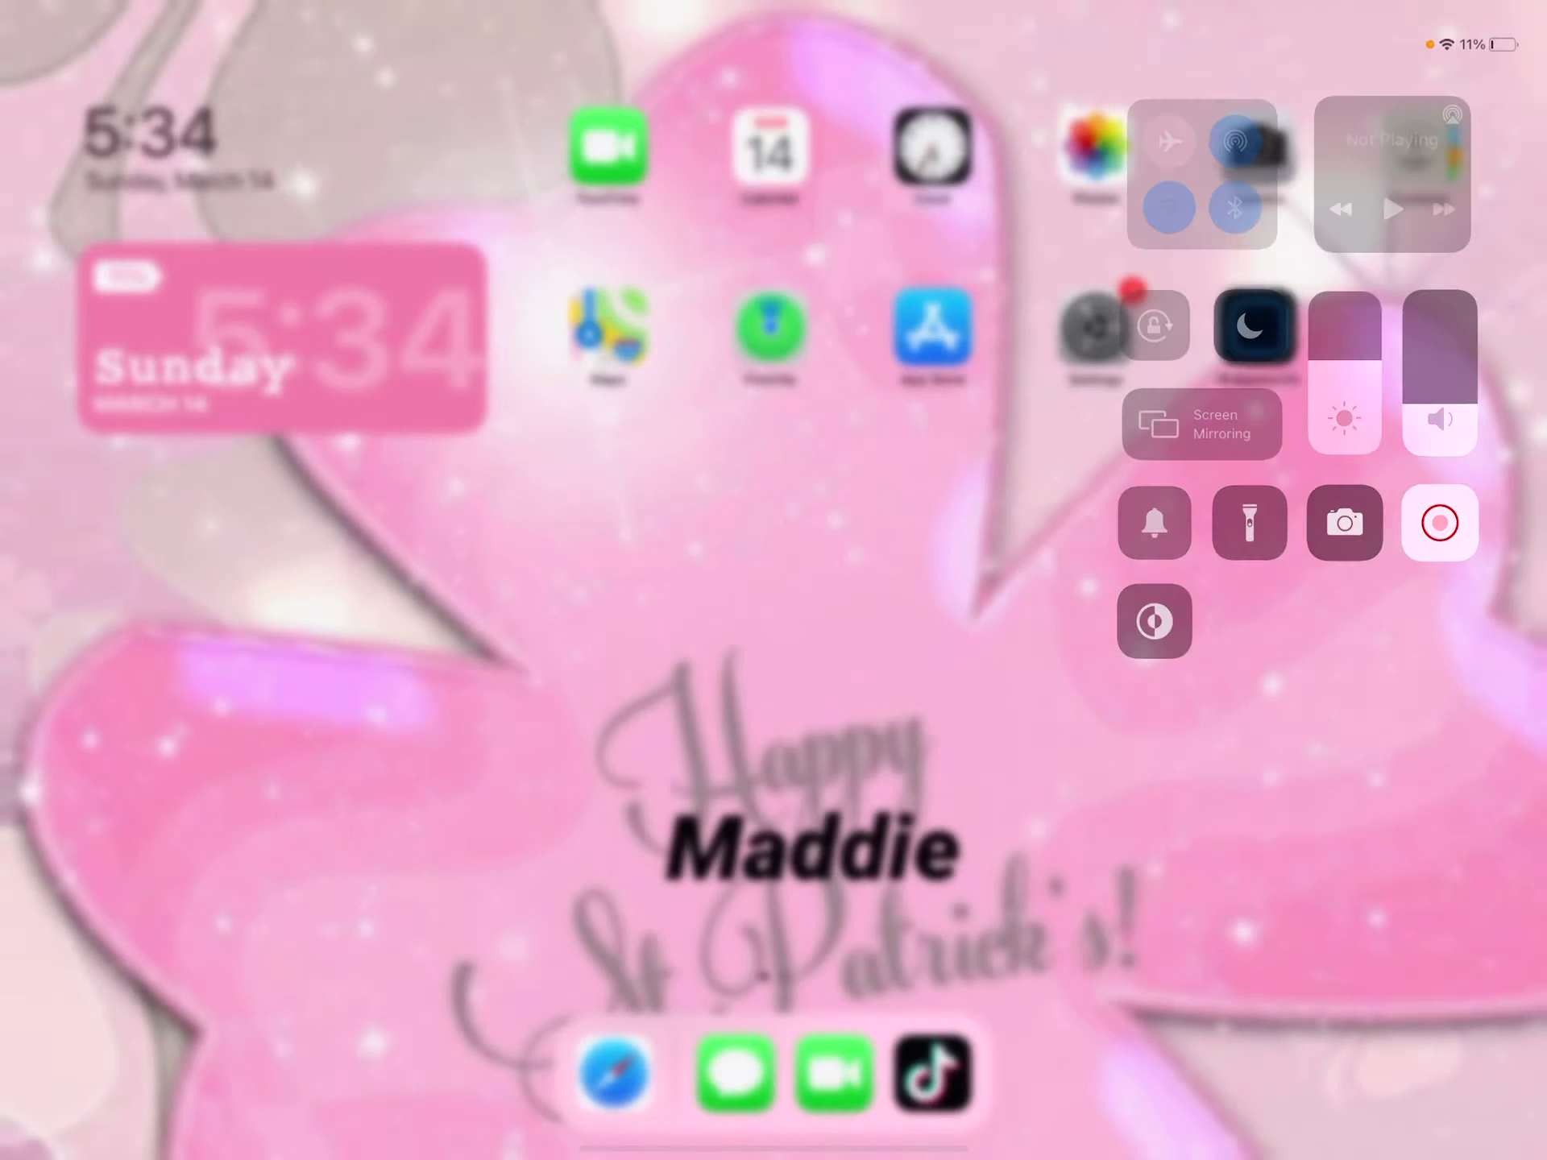
- Close Control Center and launch TikTok from the Dock, landing on a duet video
left_click(932, 1072)
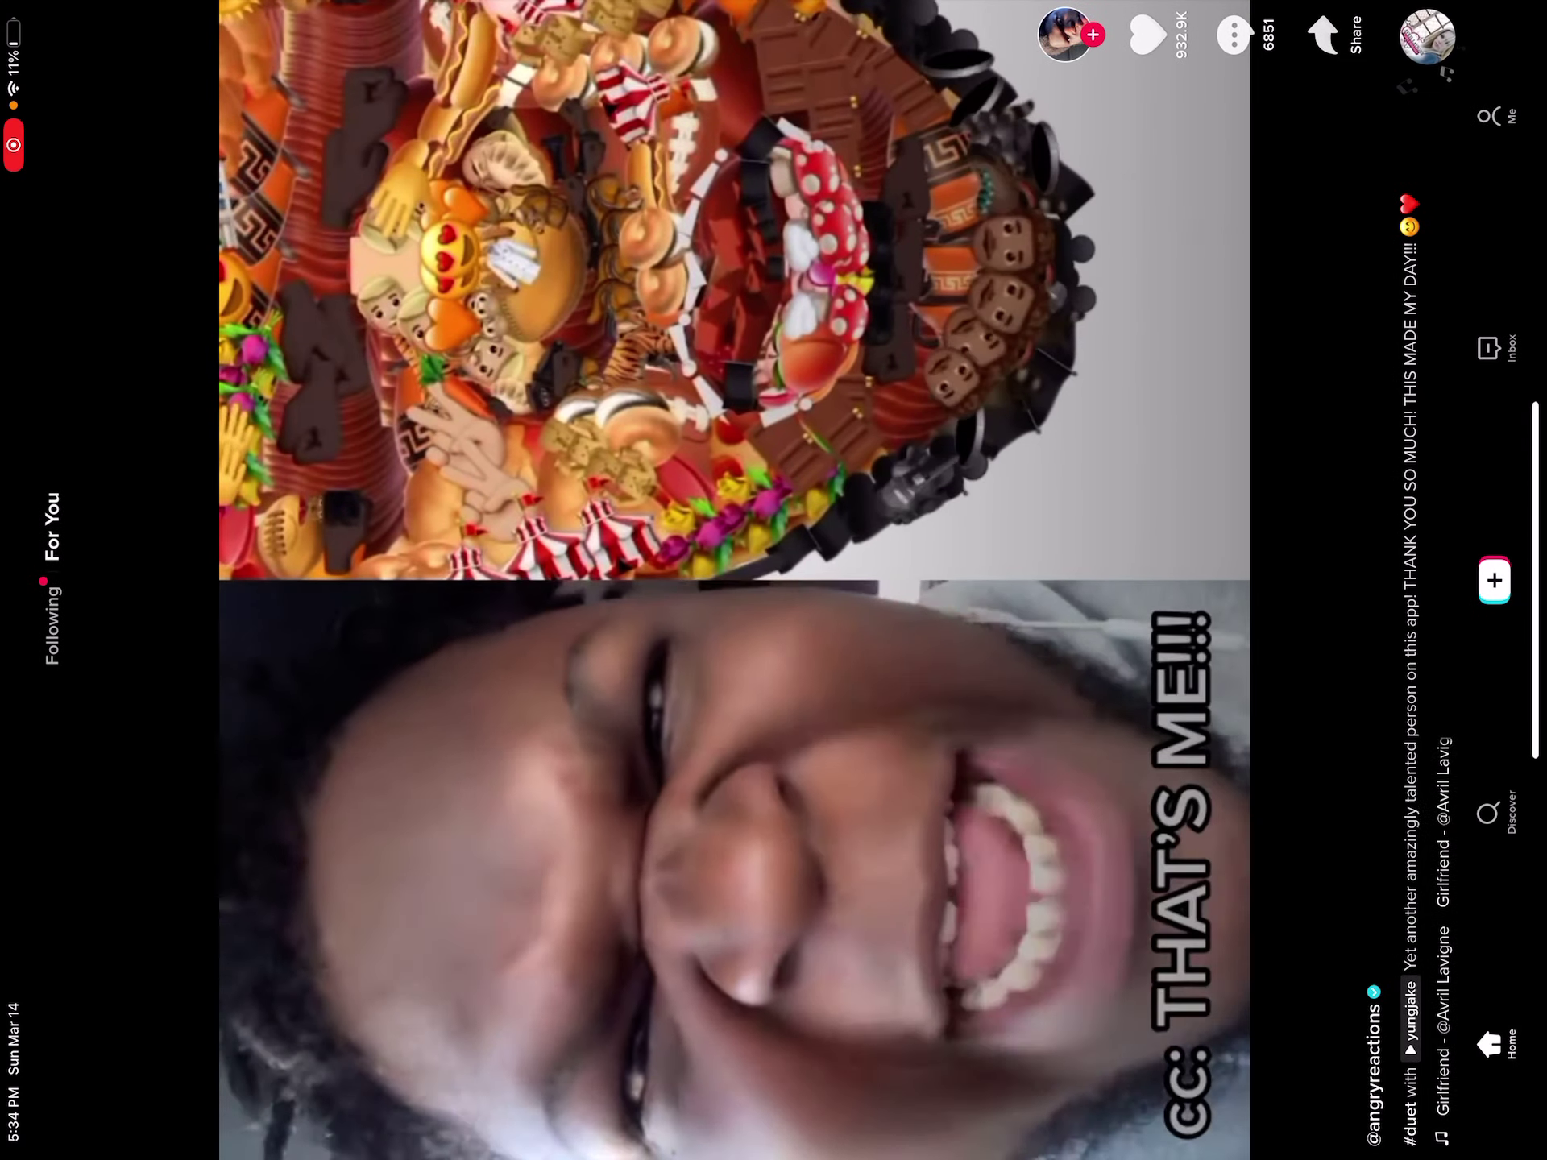